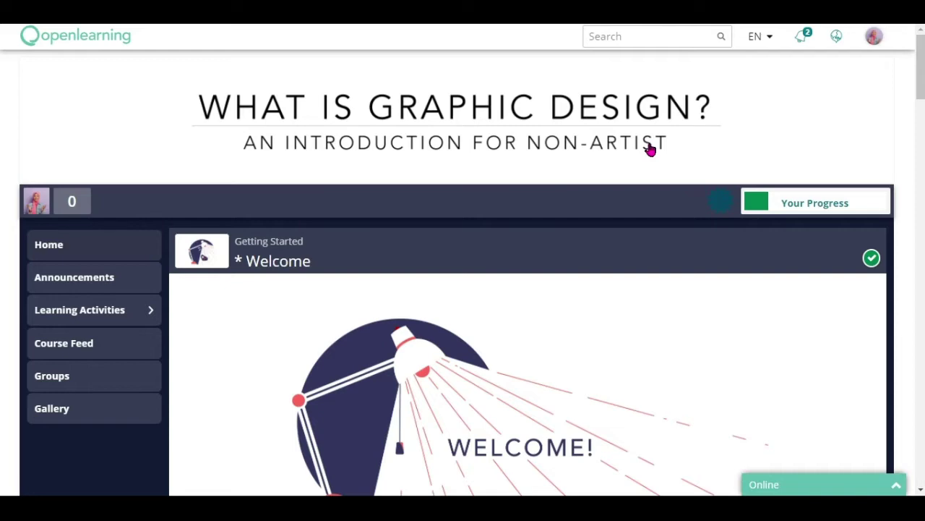
- Draft a comment in the And The Winners Are... discussion with a self-introduction and a paragraph praising Paul Rand's lively, eye-catching, bold and dazzling artwork
{"action": "scroll", "coordinate": [629, 275], "scroll_direction": "down", "scroll_amount": 4}
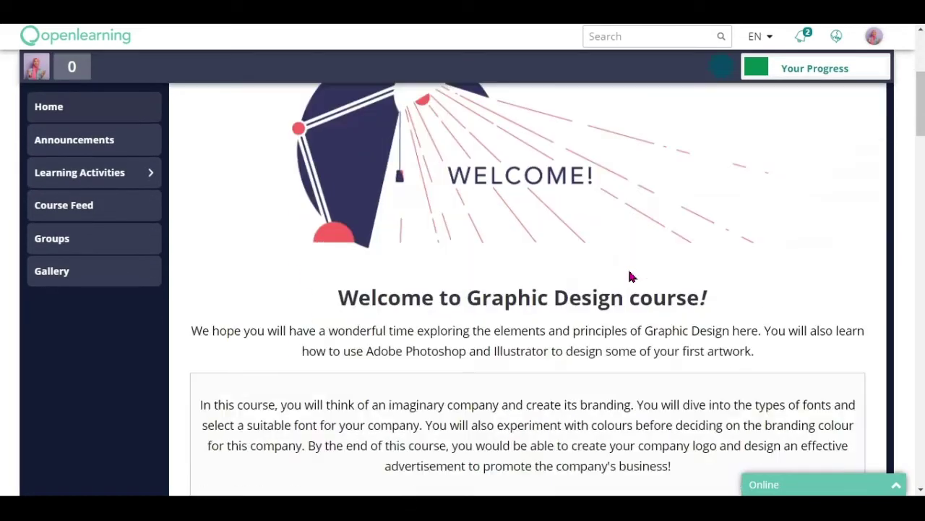
{"action": "scroll", "coordinate": [629, 276], "scroll_direction": "down", "scroll_amount": 2}
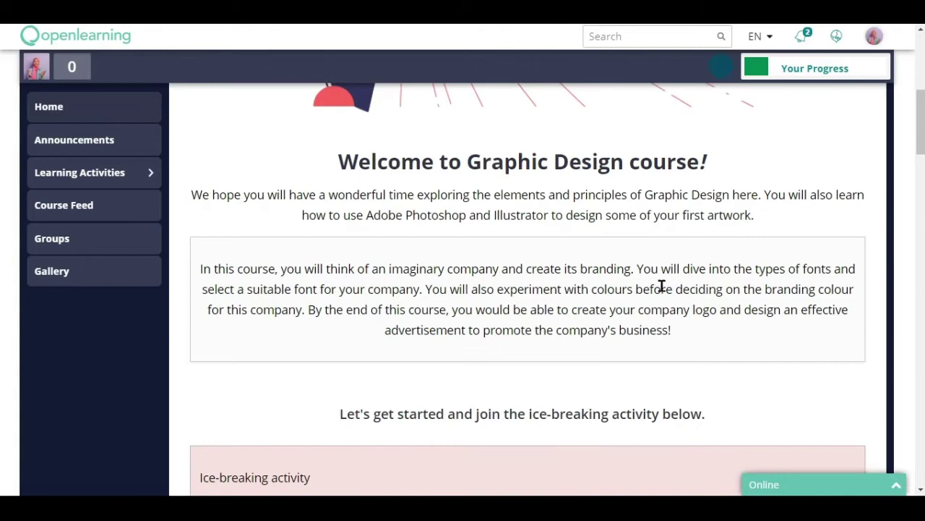
{"action": "scroll", "coordinate": [661, 284], "scroll_direction": "down", "scroll_amount": 4}
{"action": "scroll", "coordinate": [598, 313], "scroll_direction": "down", "scroll_amount": 3}
{"action": "scroll", "coordinate": [597, 314], "scroll_direction": "up", "scroll_amount": 1}
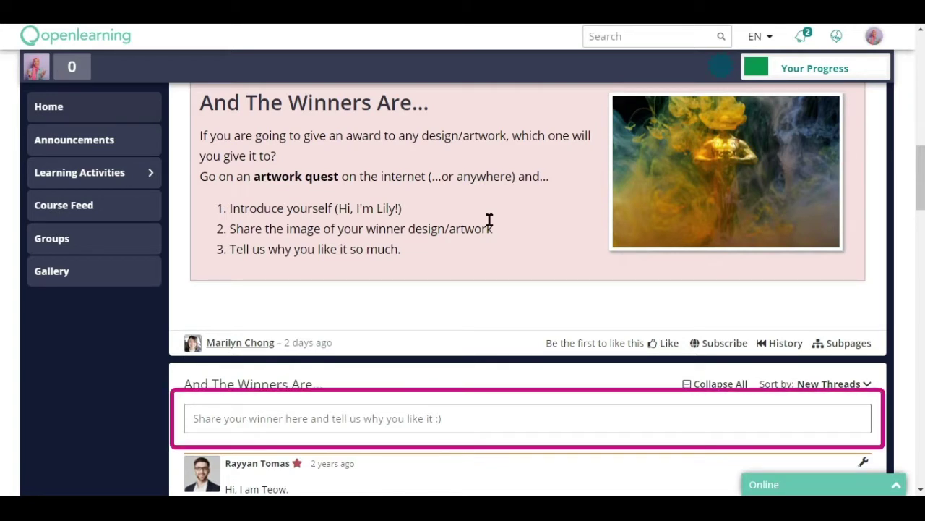
{"action": "left_click", "coordinate": [488, 418]}
{"action": "type", "text": "Hi everyone, my name is Atikah!"}
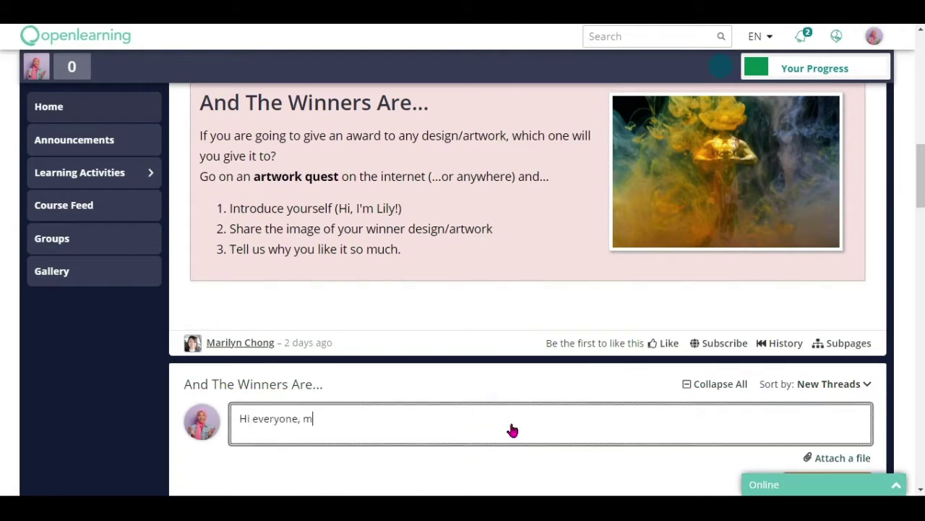
{"action": "key", "text": "Return"}
{"action": "type", "text": "My favourite graphic designer is Paul Rand. His artwork is so"}
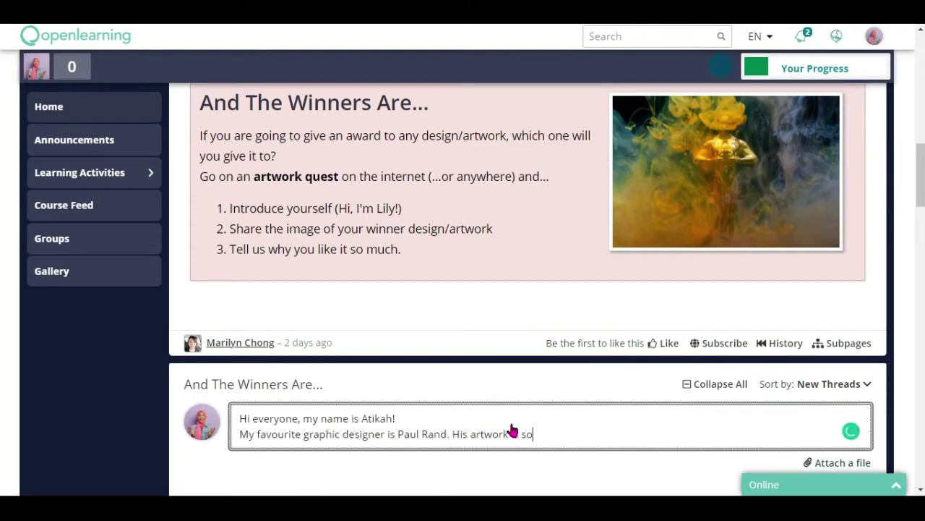
{"action": "type", "text": " lively and eye catching. It may look so simple but all of his works have another meaning to what he "}
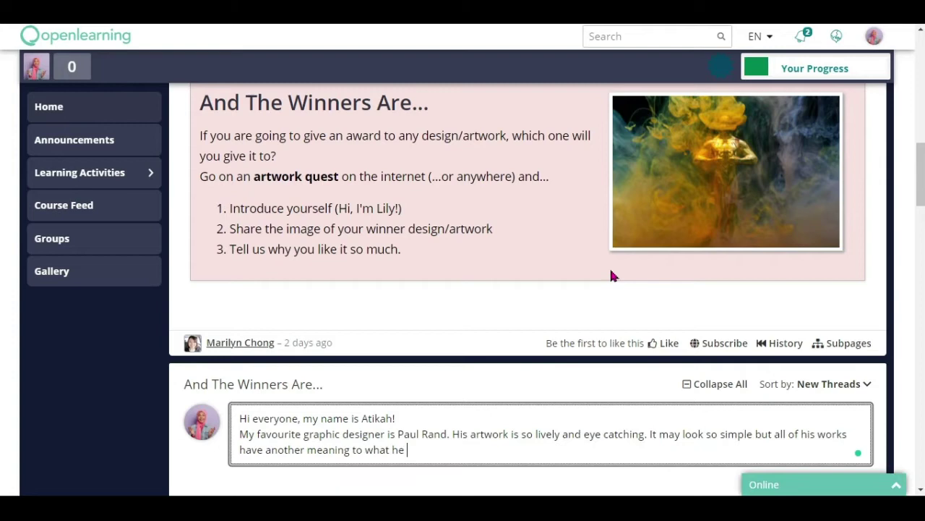
{"action": "type", "text": "shows on his graphics. His designs brings life to his creations. It's bold"}
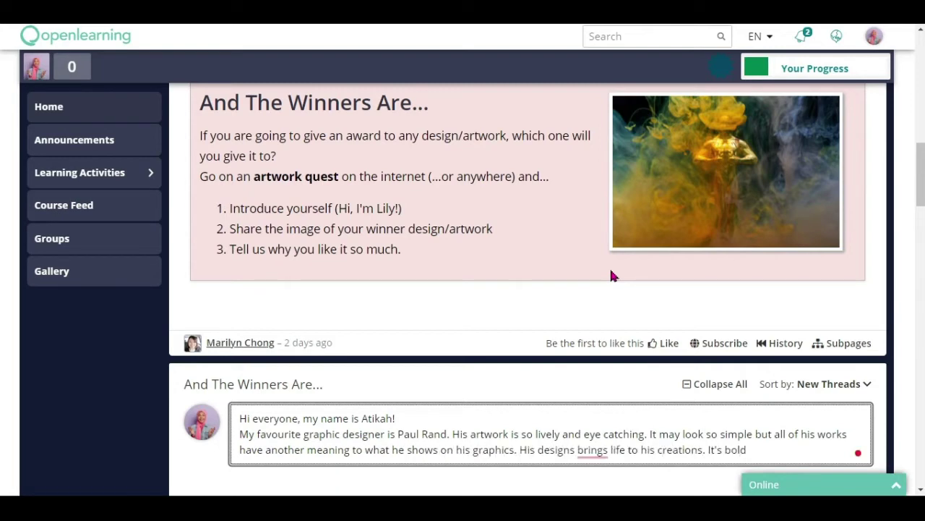
{"action": "type", "text": " and dazzling, you would not miss it if you see it."}
- Add a second paragraph on his famous corporate logos like IBM, UPS and Enron, saying there's more to his artworks than logos, as shown below
{"action": "key", "text": "Return"}
{"action": "key", "text": "Return"}
{"action": "type", "text": "He is most famous for his designs "}
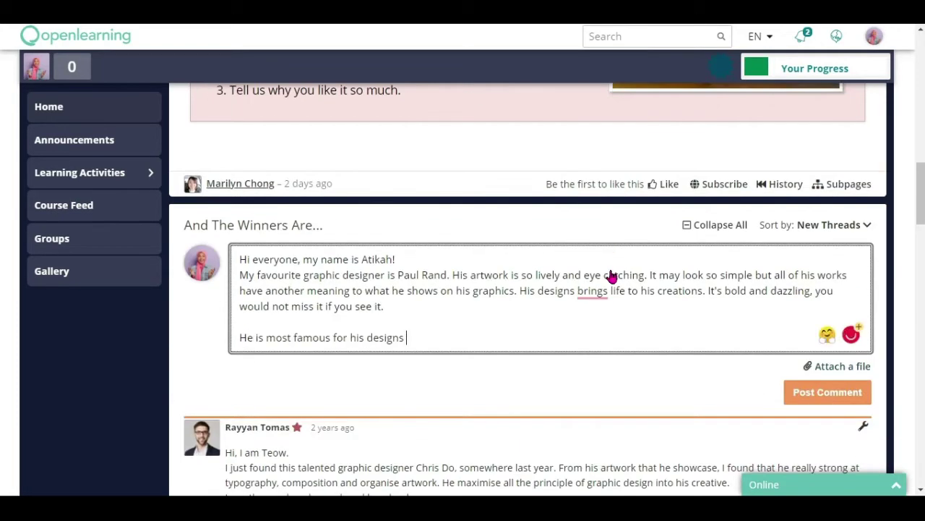
{"action": "type", "text": "of corporate logos like IBM, UPS, Enron, etc. But there's more to his artworks than logos, as shown below"}
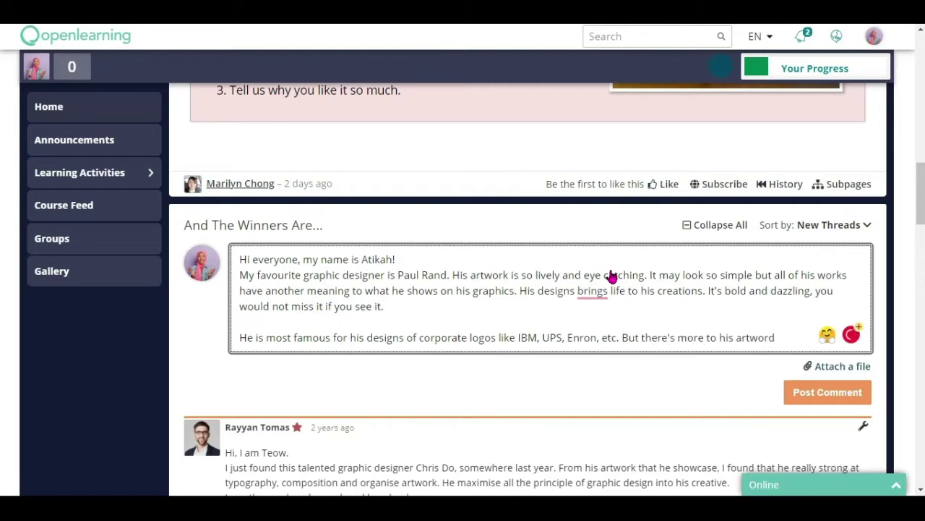
- Attach the Untitled design image from Downloads to the comment and post it
{"action": "key", "text": "Tab"}
{"action": "key", "text": "Return"}
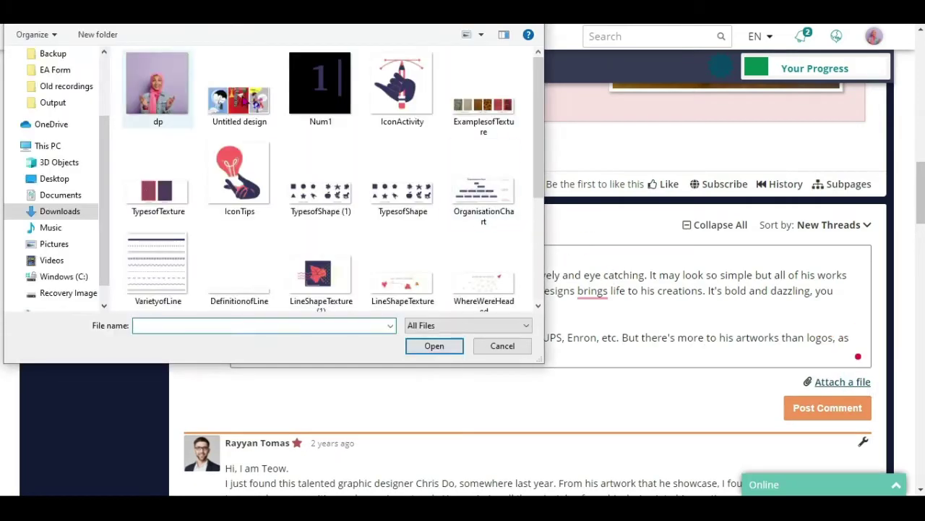
{"action": "double_click", "coordinate": [244, 101]}
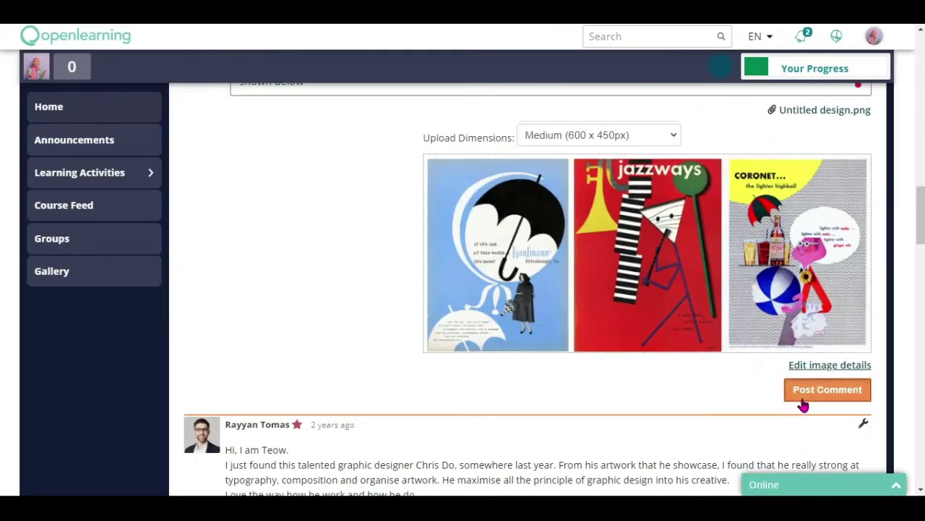
{"action": "left_click", "coordinate": [800, 394]}
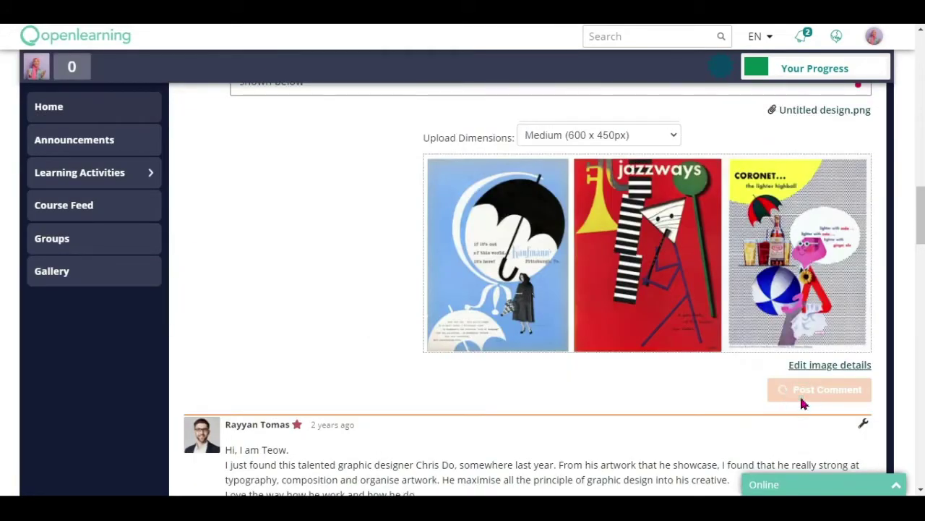
{"action": "scroll", "coordinate": [577, 369], "scroll_direction": "up", "scroll_amount": 3}
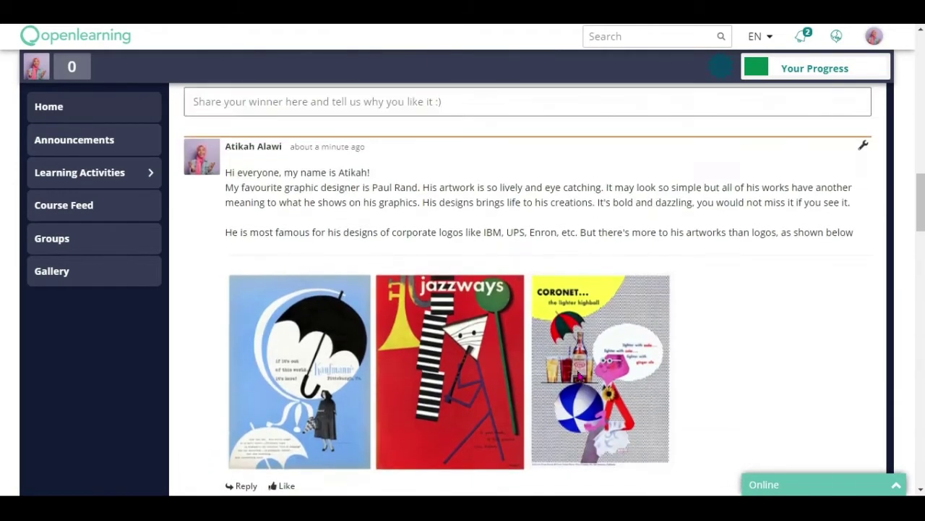
{"action": "scroll", "coordinate": [578, 376], "scroll_direction": "down", "scroll_amount": 1}
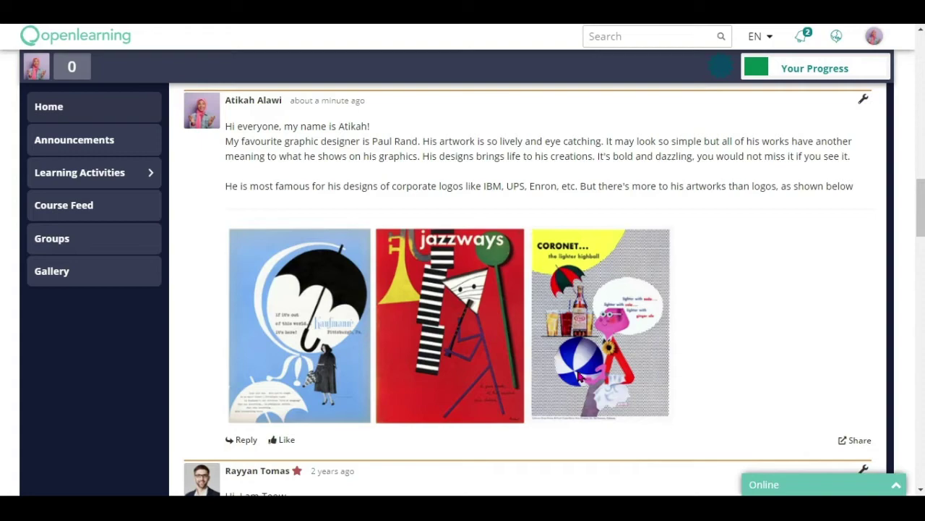
- Reply to the comment about Chris Do with "Wow! I like this graphic designer as well and I agree with your sharing!"
{"action": "scroll", "coordinate": [579, 376], "scroll_direction": "down", "scroll_amount": 9}
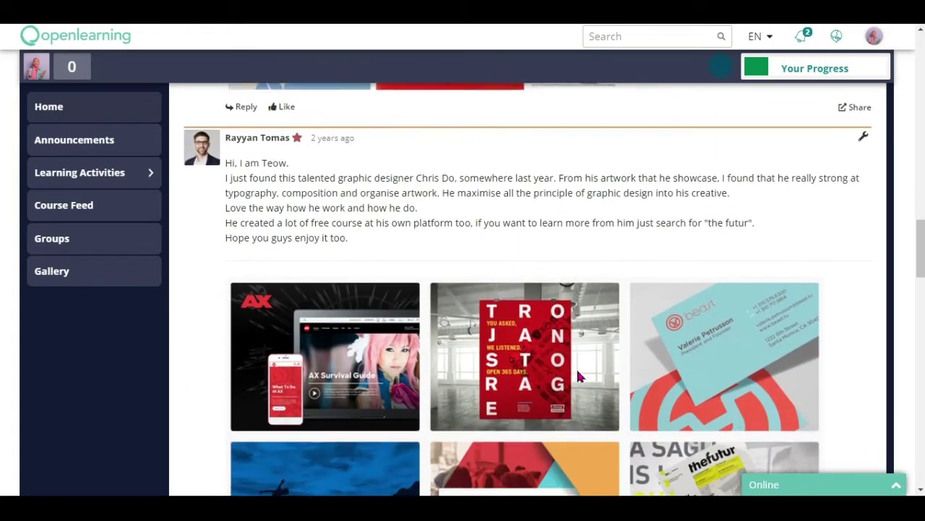
{"action": "scroll", "coordinate": [578, 376], "scroll_direction": "down", "scroll_amount": 2}
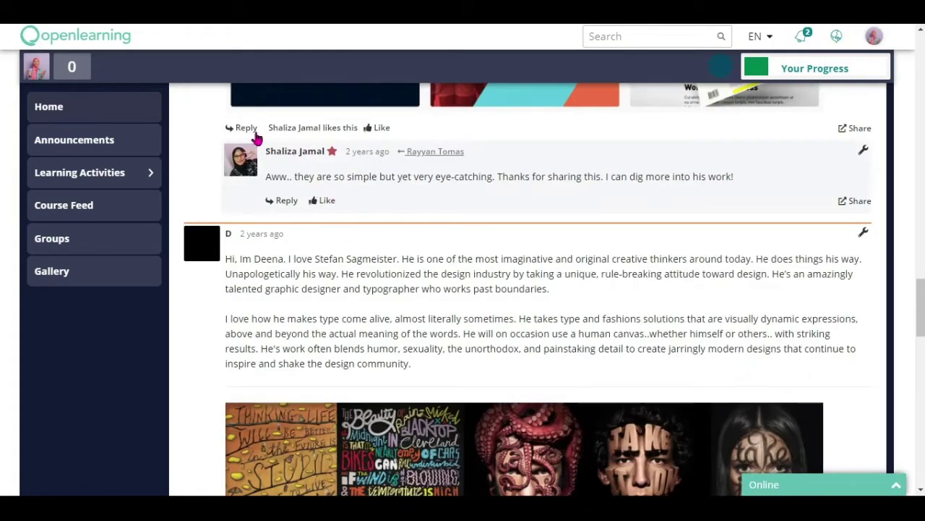
{"action": "left_click", "coordinate": [245, 128]}
{"action": "type", "text": "Wow! I like th"}
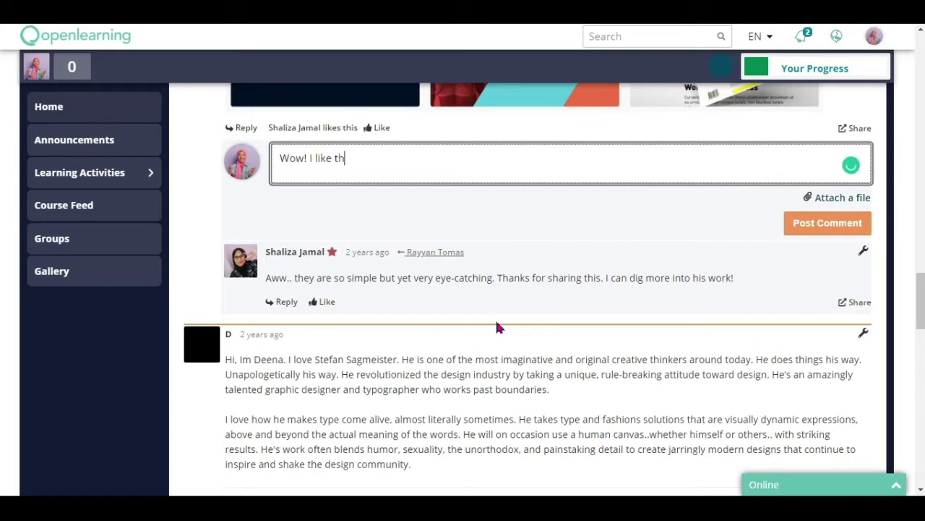
{"action": "type", "text": "is graphic designer as well and I agree with your sharing!"}
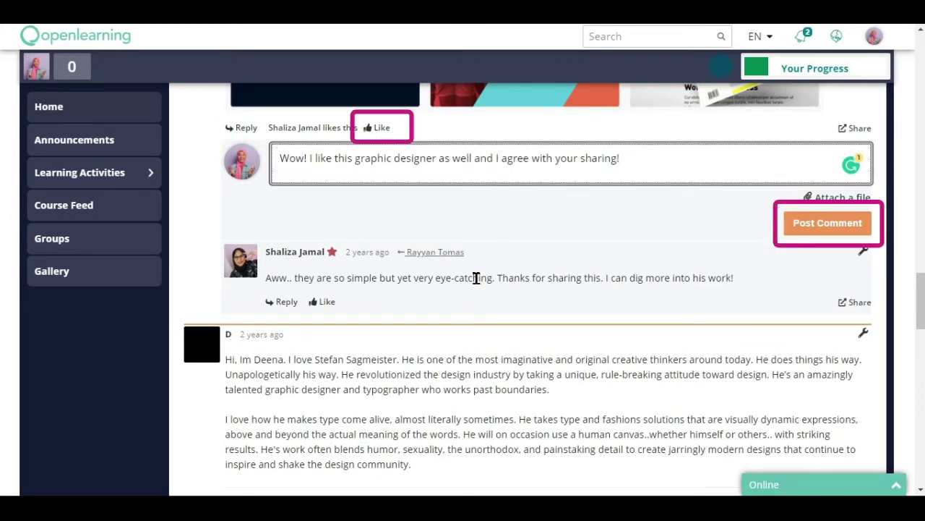
{"action": "left_click", "coordinate": [835, 230]}
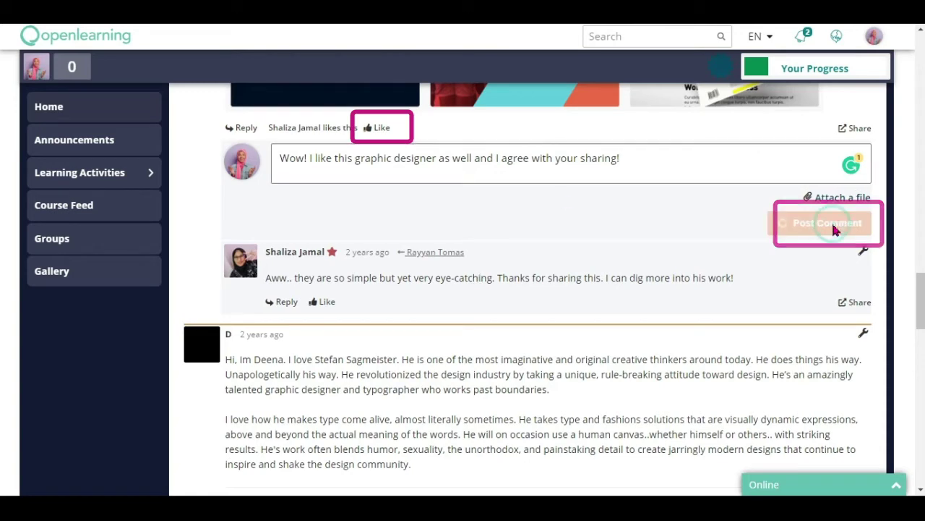
- Like the comment about Chris Do and the comment about Stefan Sagmeister
{"action": "left_click", "coordinate": [382, 128]}
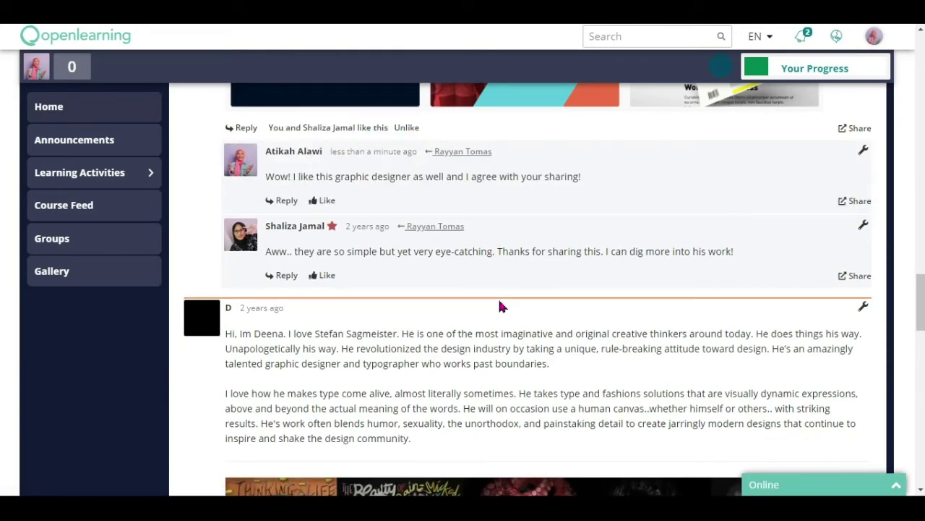
{"action": "scroll", "coordinate": [497, 297], "scroll_direction": "down", "scroll_amount": 4}
{"action": "left_click", "coordinate": [452, 388]}
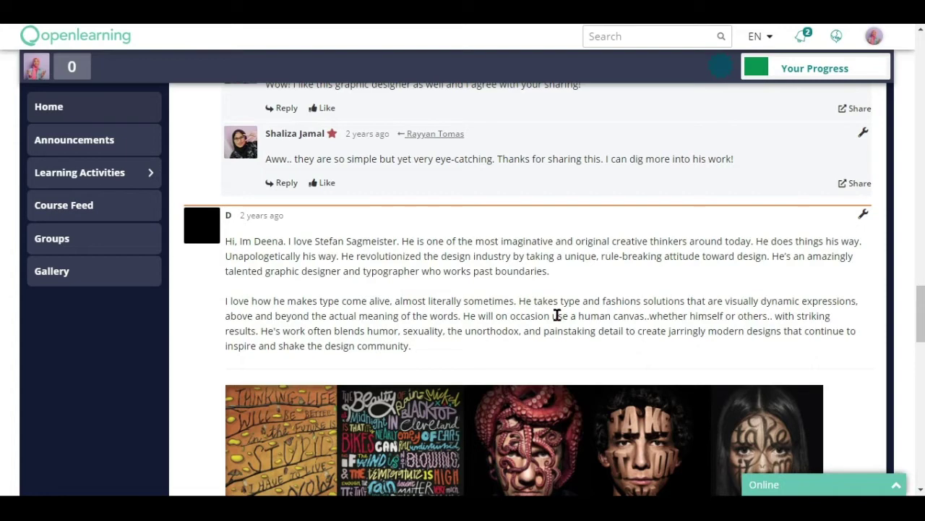
- Go on to the next course page, Where We Are Headed, from the end of the Welcome page
{"action": "scroll", "coordinate": [557, 315], "scroll_direction": "down", "scroll_amount": 10}
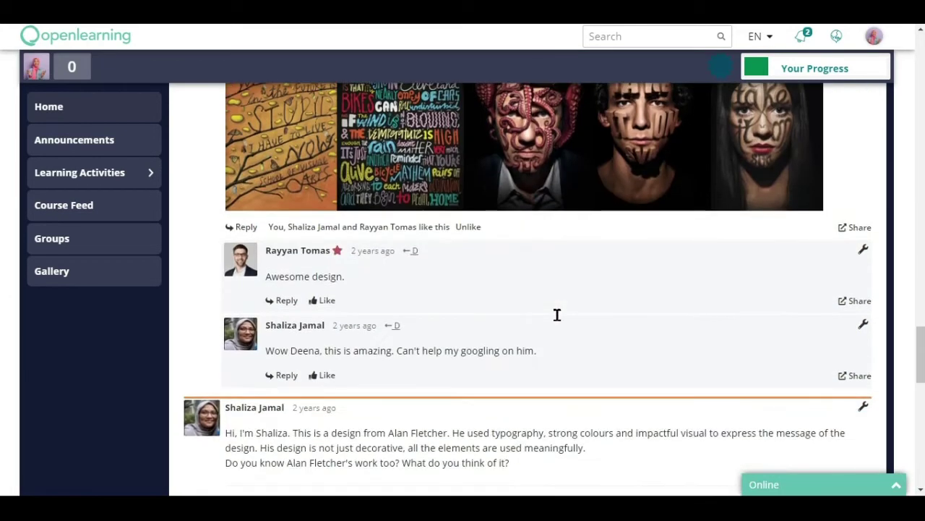
{"action": "scroll", "coordinate": [558, 317], "scroll_direction": "down", "scroll_amount": 2}
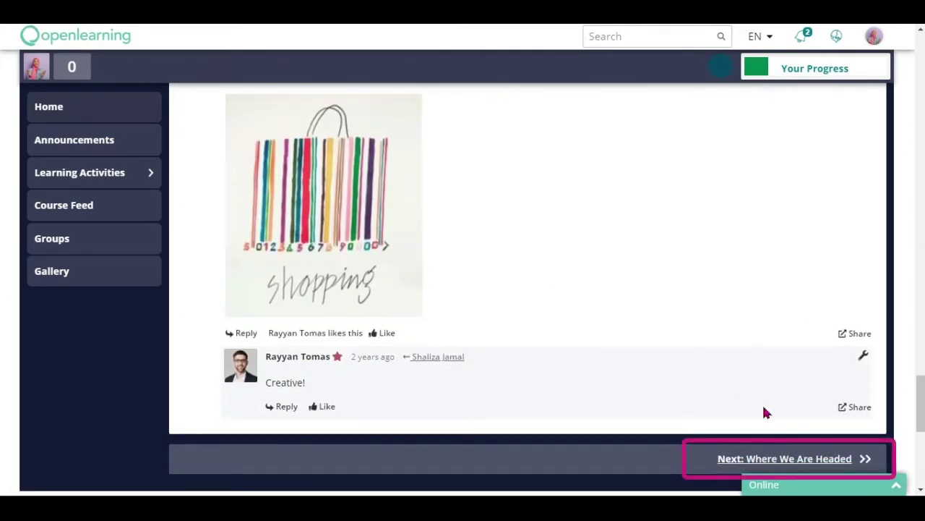
{"action": "left_click", "coordinate": [740, 463]}
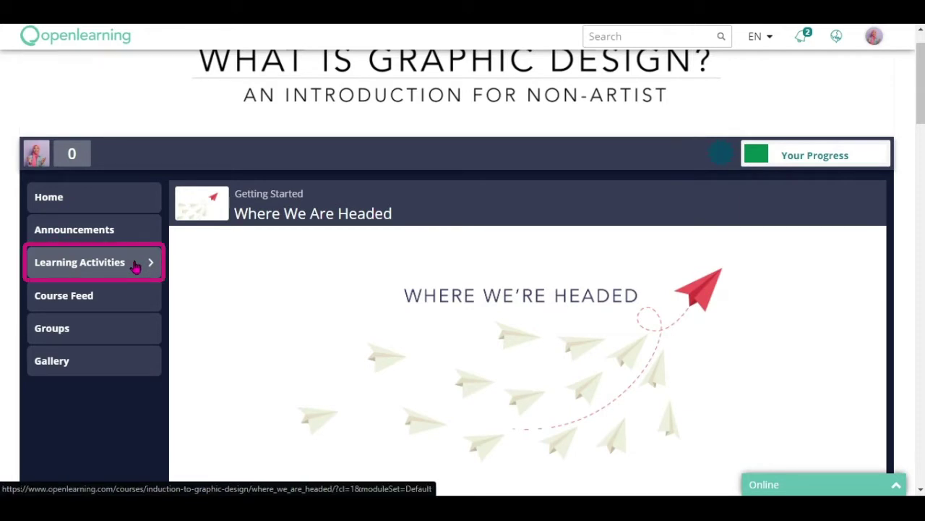
- Open the Line, Shape & Texture lesson in the Elements of Graphic Design module from the learning activities overview
{"action": "left_click", "coordinate": [135, 267]}
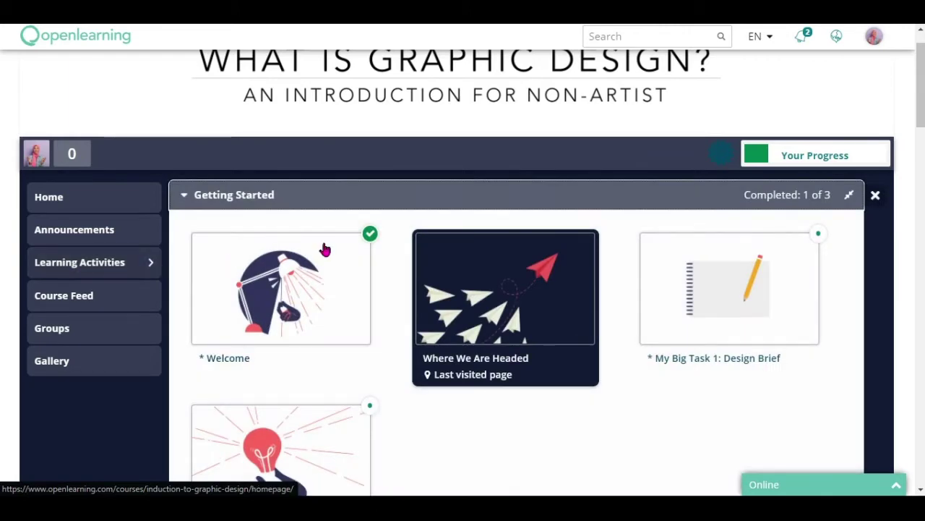
{"action": "scroll", "coordinate": [326, 250], "scroll_direction": "down", "scroll_amount": 3}
{"action": "scroll", "coordinate": [283, 325], "scroll_direction": "down", "scroll_amount": 2}
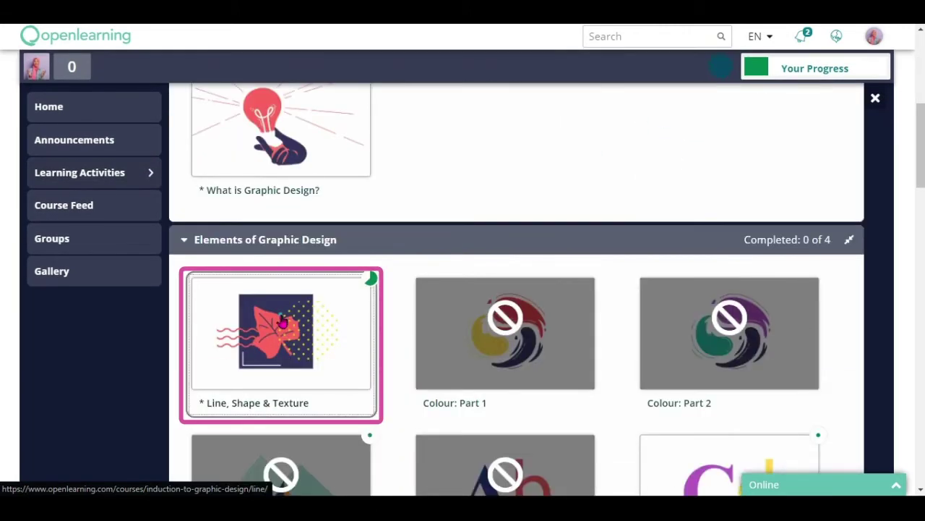
{"action": "left_click", "coordinate": [282, 325]}
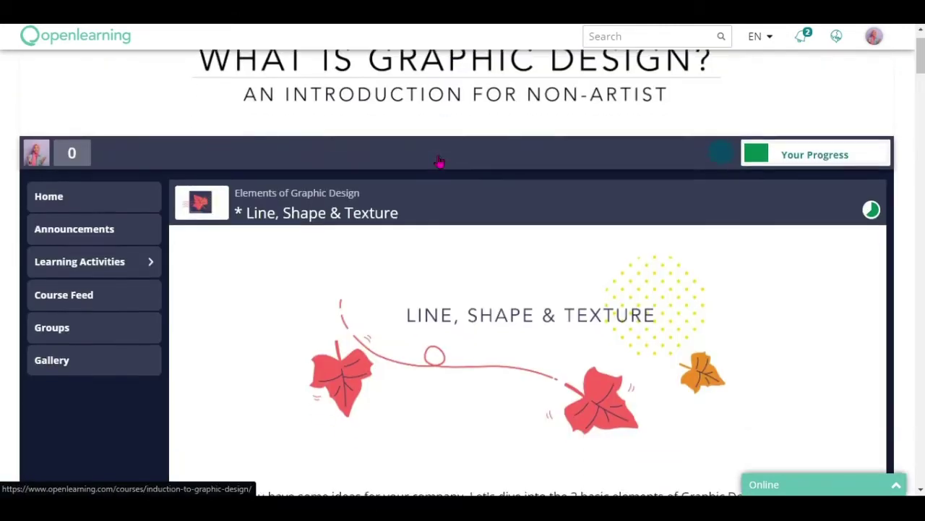
- Read through the Line, Shape & Texture lesson as far as the discussion prompt about the logo designs in the video
{"action": "scroll", "coordinate": [438, 161], "scroll_direction": "down", "scroll_amount": 2}
{"action": "scroll", "coordinate": [440, 161], "scroll_direction": "down", "scroll_amount": 5}
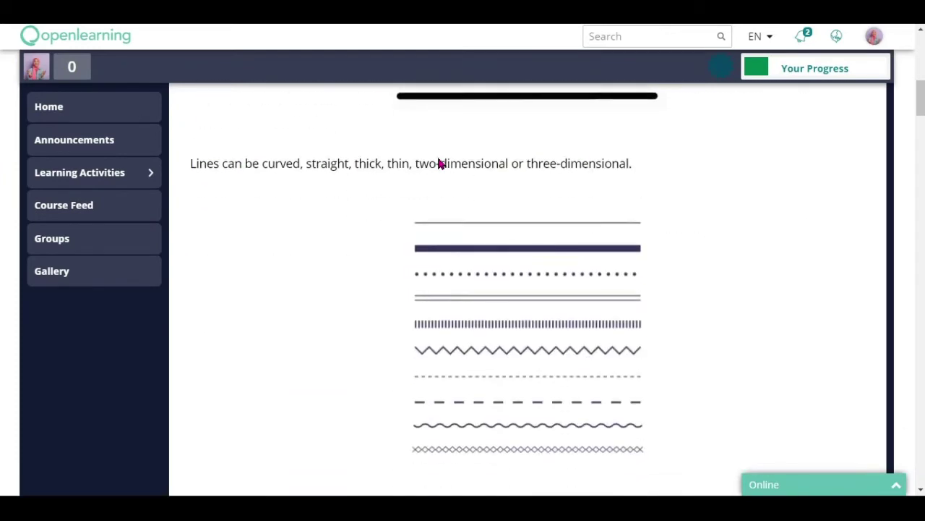
{"action": "scroll", "coordinate": [438, 164], "scroll_direction": "down", "scroll_amount": 8}
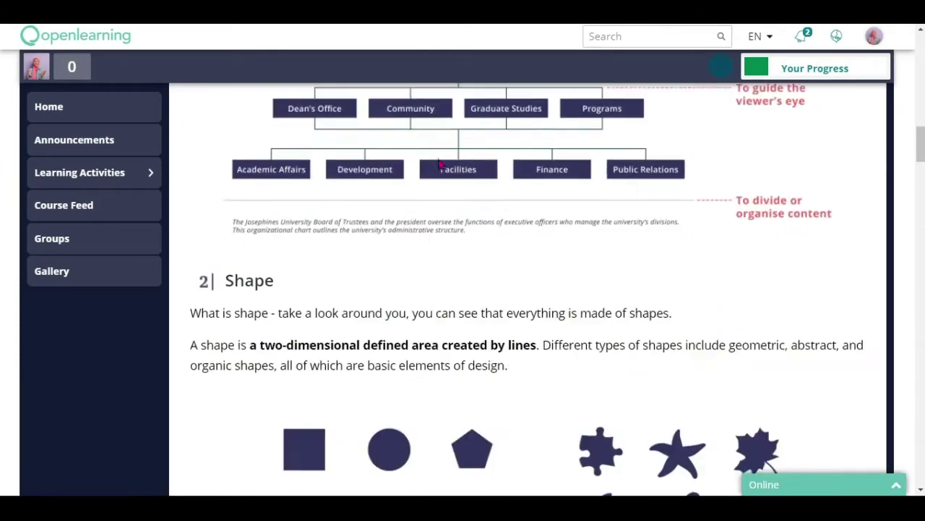
{"action": "scroll", "coordinate": [439, 163], "scroll_direction": "down", "scroll_amount": 10}
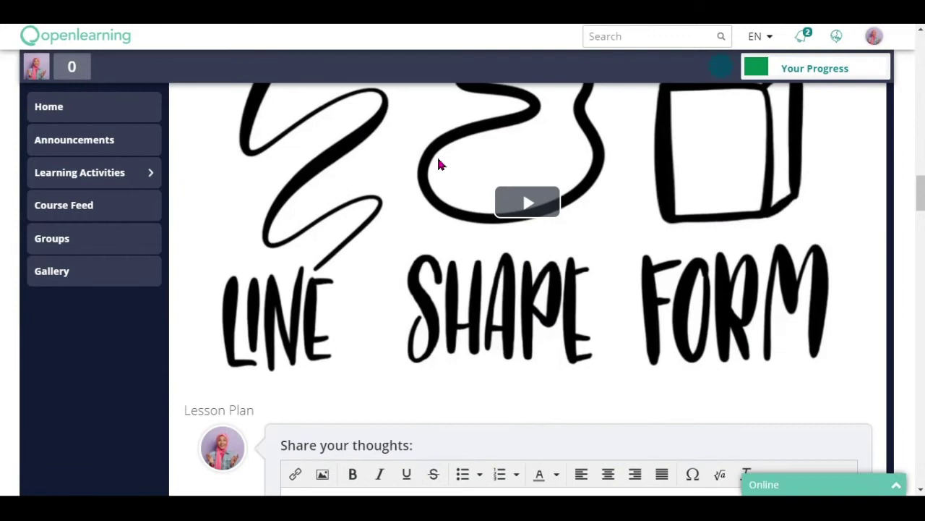
{"action": "scroll", "coordinate": [438, 165], "scroll_direction": "down", "scroll_amount": 8}
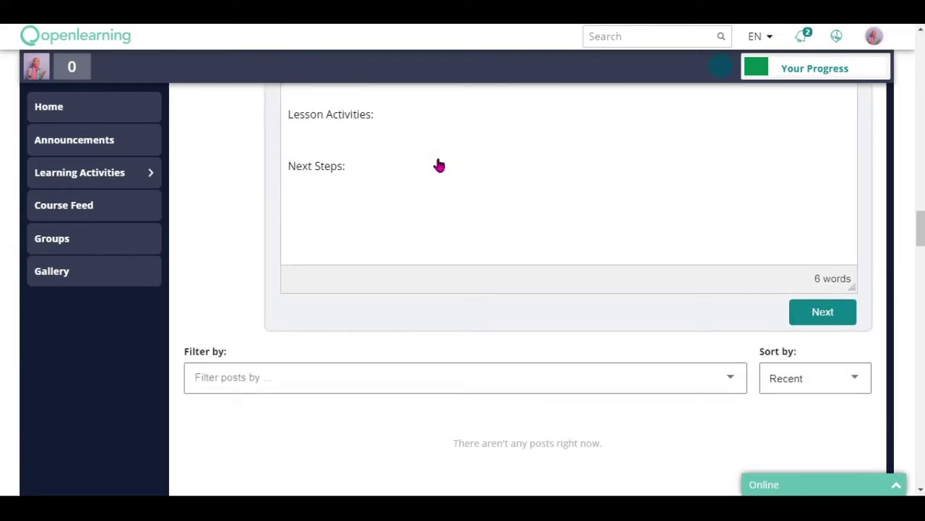
{"action": "scroll", "coordinate": [439, 165], "scroll_direction": "down", "scroll_amount": 3}
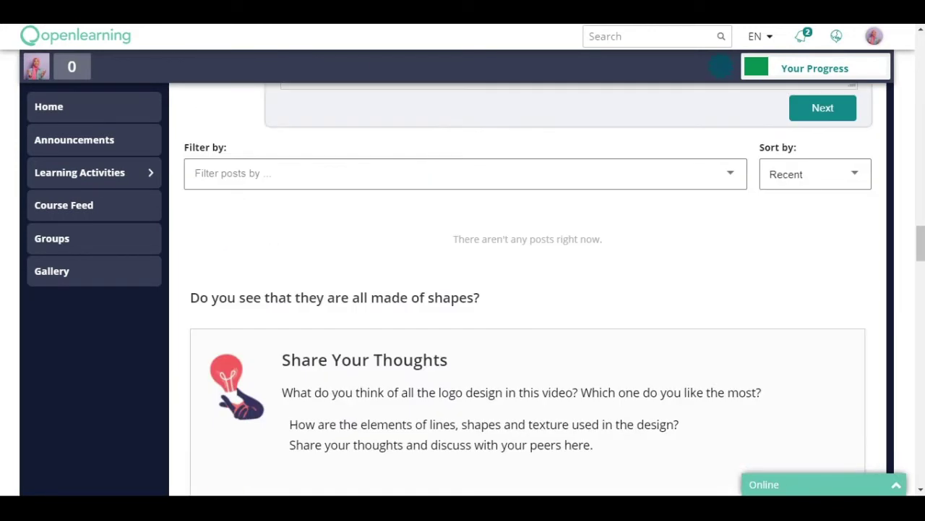
{"action": "scroll", "coordinate": [507, 180], "scroll_direction": "down", "scroll_amount": 5}
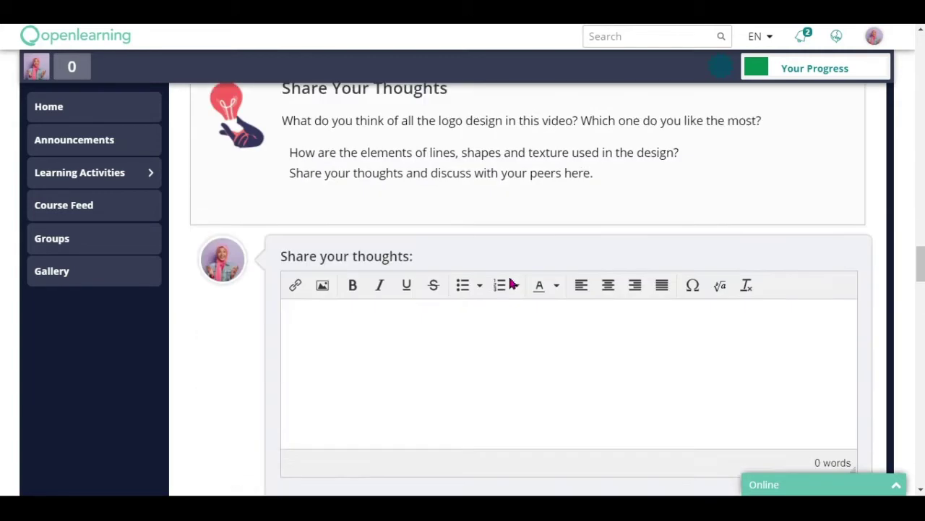
{"action": "scroll", "coordinate": [504, 291], "scroll_direction": "up", "scroll_amount": 1}
{"action": "scroll", "coordinate": [504, 339], "scroll_direction": "up", "scroll_amount": 1}
- Post a comment on the logo design prompt saying the logo is simple yet catchy, is read correctly despite a missing letter, and is memorable
{"action": "left_click", "coordinate": [403, 395]}
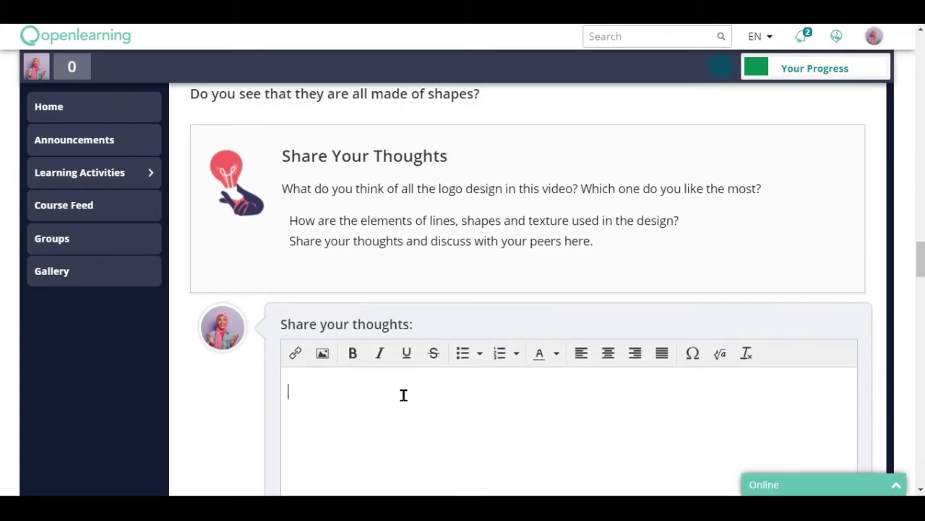
{"action": "type", "text": "I feel that this logo is very simple and yet very catchy. Human eyes would naturally and automatical"}
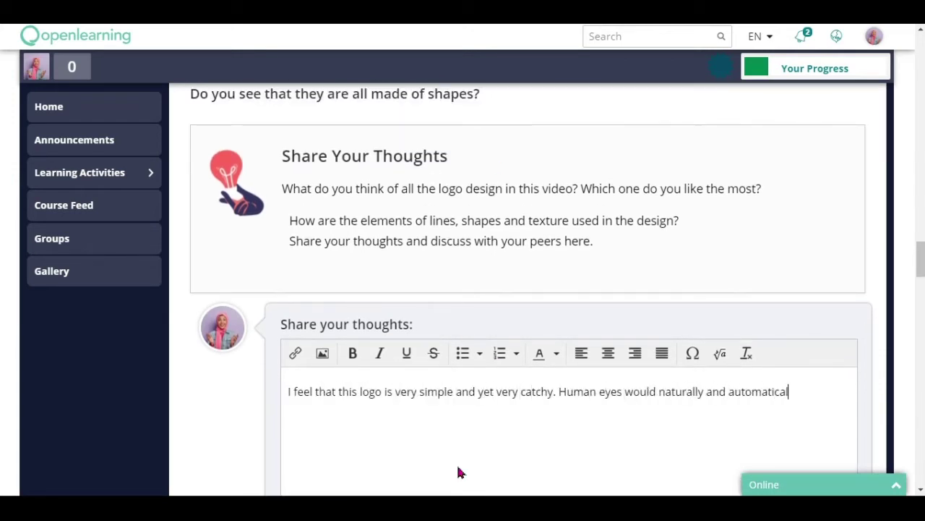
{"action": "type", "text": "ly read the word correctly without realizing it's missing a letter. But once done reading (in about "}
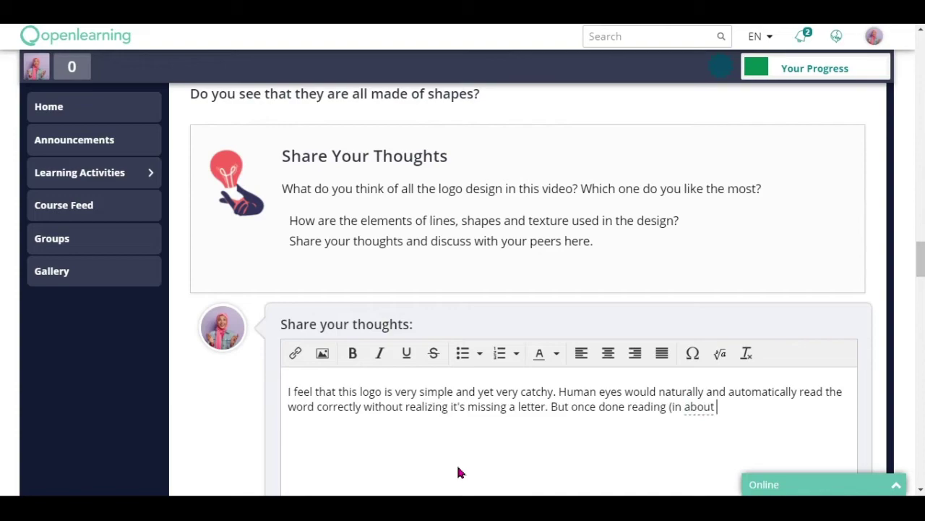
{"action": "type", "text": "1 sec), we would realize that it was missing a letter and simultaneously realised that that's what the word meant. It's so captivating that we would remember this brand..for a very long time i'd say."}
{"action": "scroll", "coordinate": [655, 283], "scroll_direction": "down", "scroll_amount": 4}
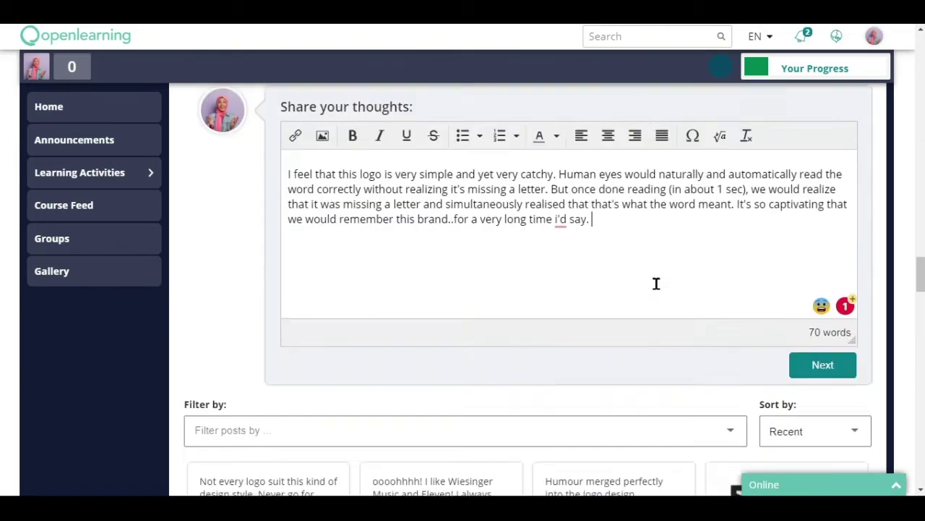
{"action": "left_click", "coordinate": [815, 311]}
{"action": "left_click", "coordinate": [733, 440]}
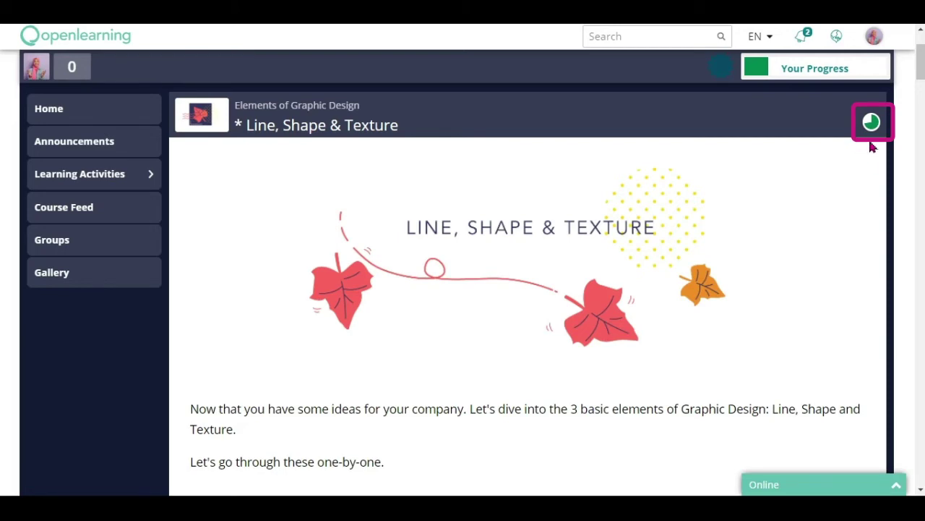
- Check the completion status of the Getting Started activities in the learning activities overview, and return to the lesson
{"action": "scroll", "coordinate": [875, 128], "scroll_direction": "down", "scroll_amount": 8}
{"action": "scroll", "coordinate": [875, 128], "scroll_direction": "down", "scroll_amount": 8}
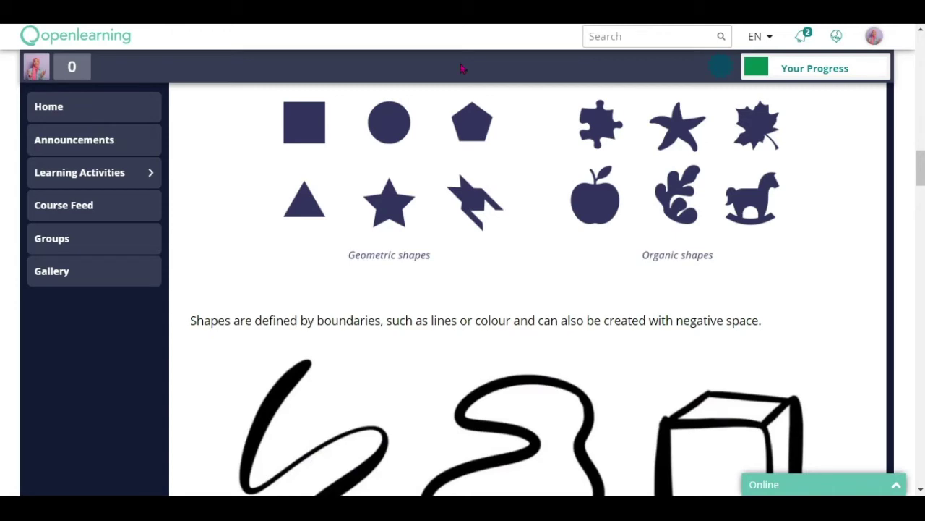
{"action": "left_click", "coordinate": [143, 173]}
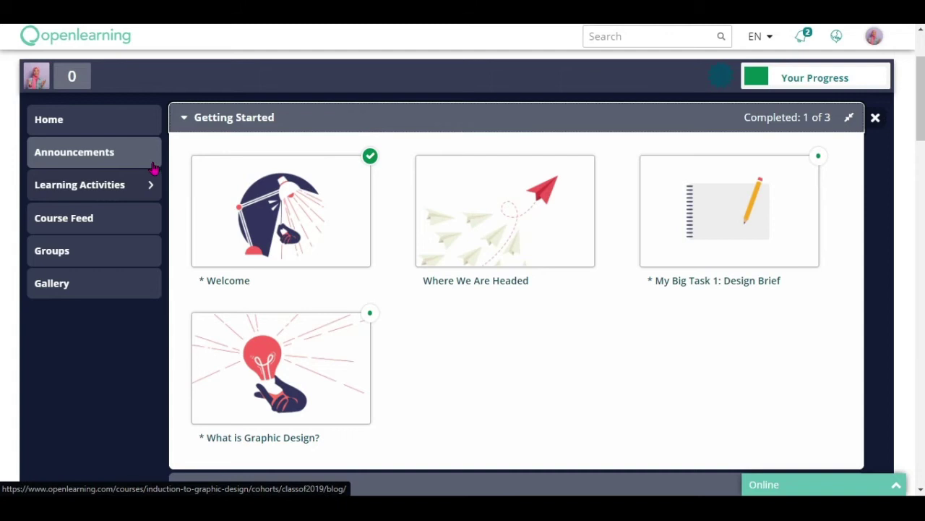
{"action": "left_click", "coordinate": [151, 186]}
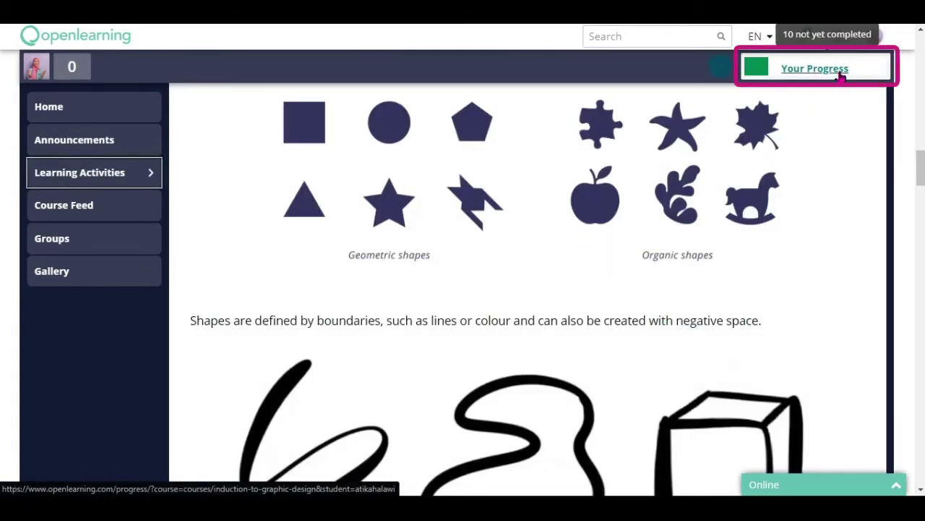
- Download the What is Graphic Design certificate of completion from the course progress page and view the certificates on the profile
{"action": "scroll", "coordinate": [569, 189], "scroll_direction": "up", "scroll_amount": 10}
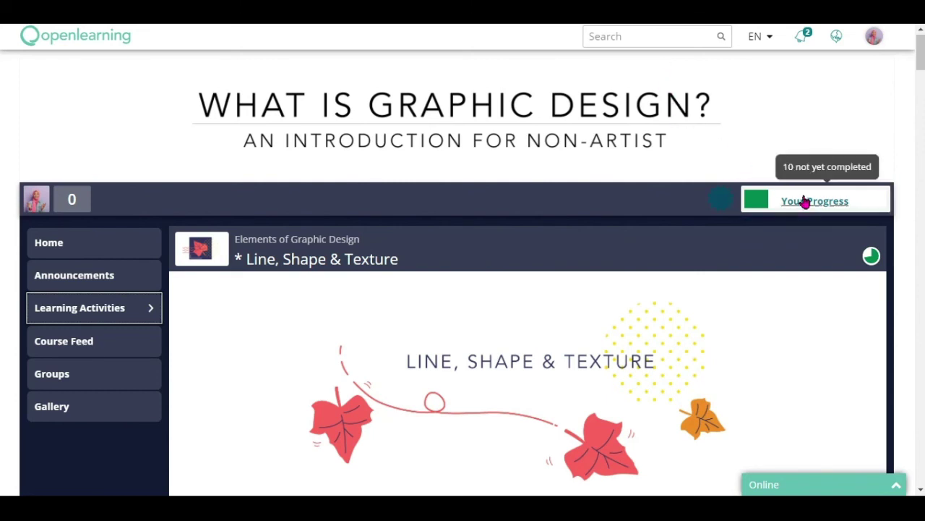
{"action": "left_click", "coordinate": [876, 199]}
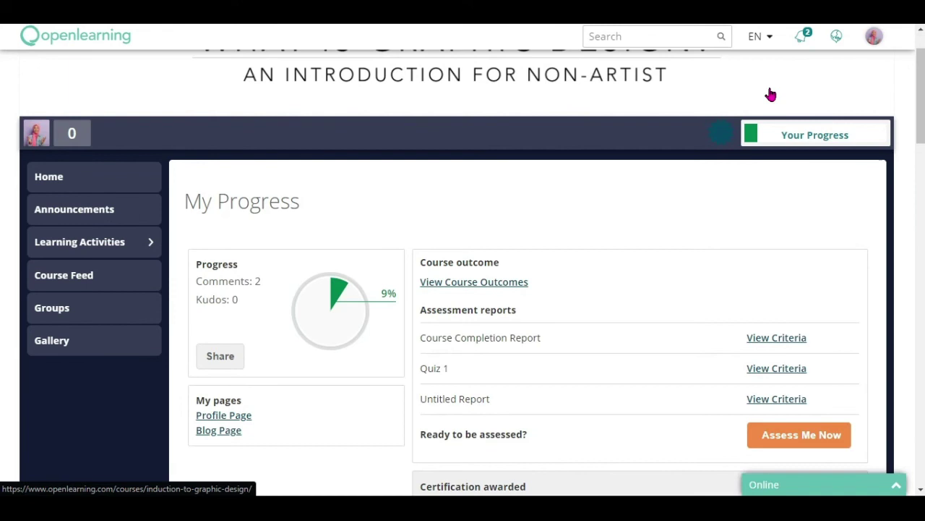
{"action": "scroll", "coordinate": [771, 92], "scroll_direction": "down", "scroll_amount": 3}
{"action": "scroll", "coordinate": [768, 91], "scroll_direction": "down", "scroll_amount": 2}
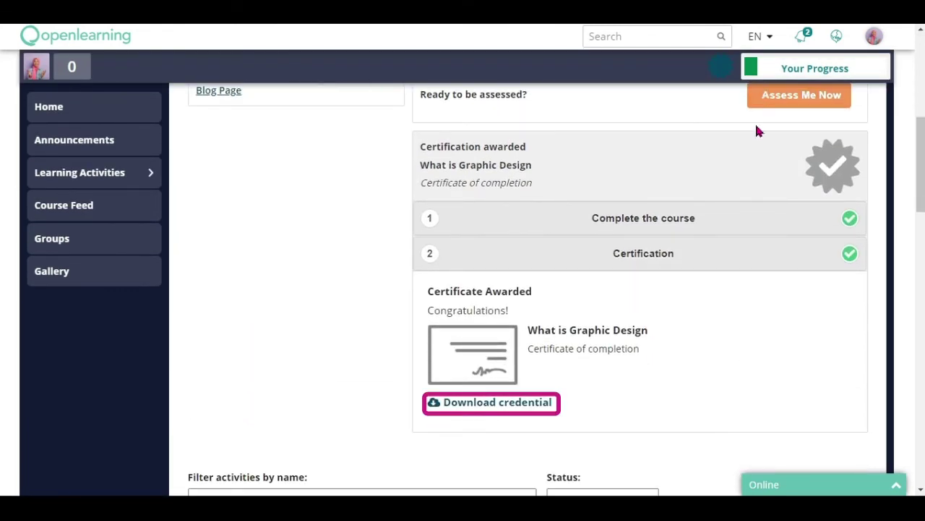
{"action": "left_click", "coordinate": [532, 399]}
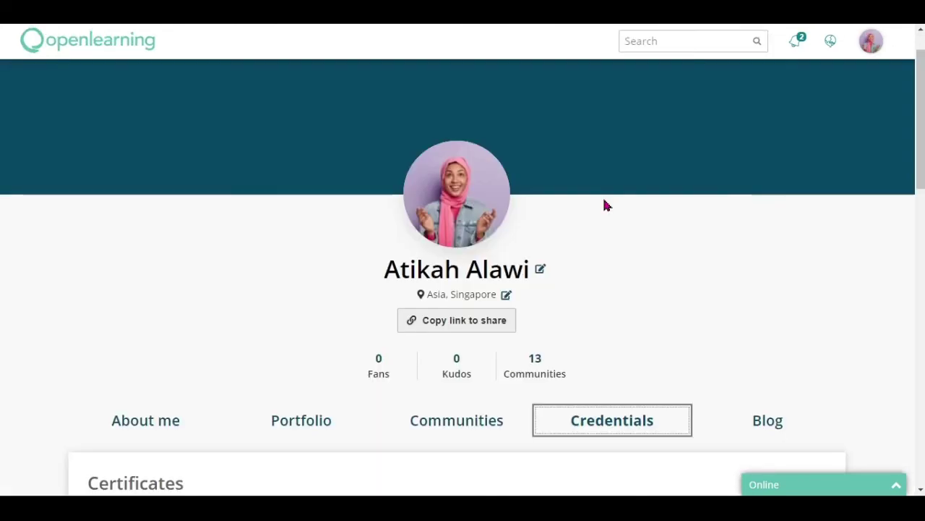
{"action": "scroll", "coordinate": [607, 211], "scroll_direction": "down", "scroll_amount": 2}
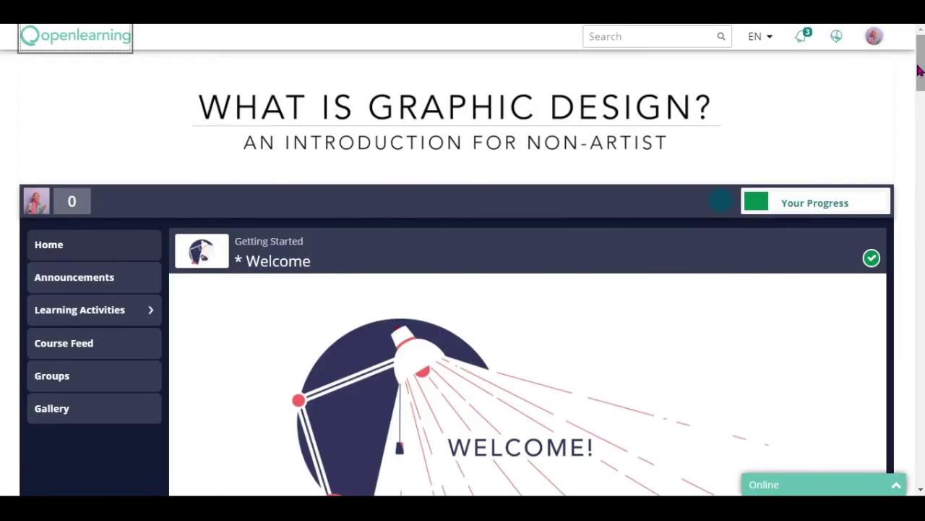
- Browse the featured courses in the course catalogue
{"action": "scroll", "coordinate": [2, 120], "scroll_direction": "down", "scroll_amount": 2}
{"action": "scroll", "coordinate": [2, 123], "scroll_direction": "down", "scroll_amount": 5}
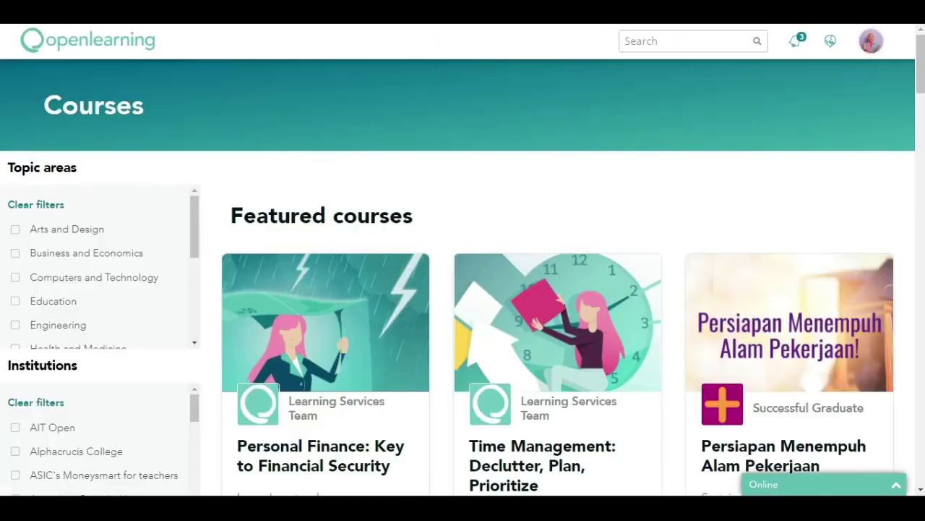
{"action": "scroll", "coordinate": [2, 168], "scroll_direction": "down", "scroll_amount": 10}
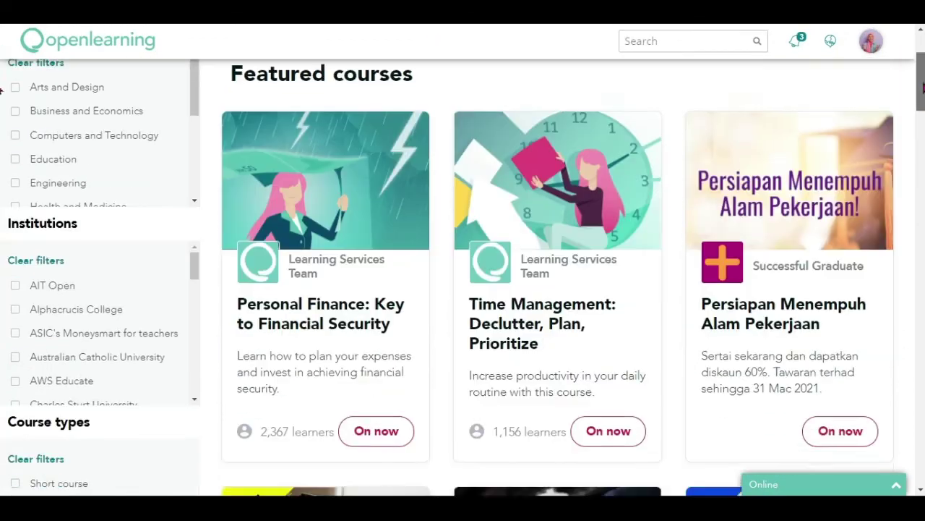
{"action": "scroll", "coordinate": [2, 167], "scroll_direction": "down", "scroll_amount": 10}
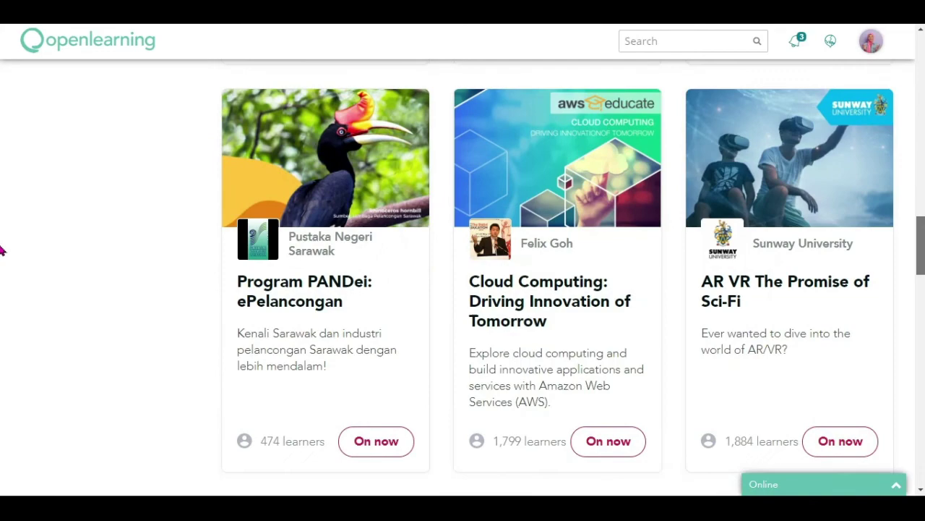
{"action": "scroll", "coordinate": [2, 339], "scroll_direction": "down", "scroll_amount": 12}
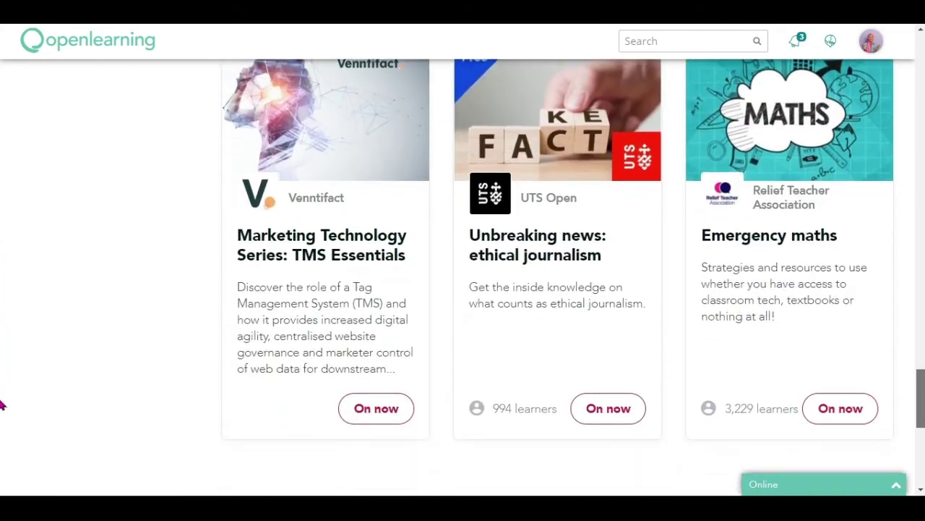